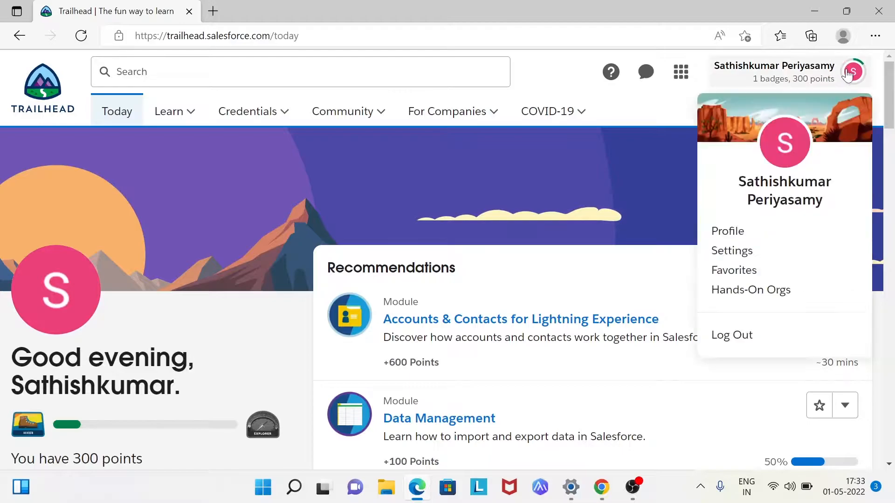
- Launch Demo Playground 1 from the Trailhead hands-on orgs and open its Setup for the current app
{"action": "left_click", "coordinate": [760, 293]}
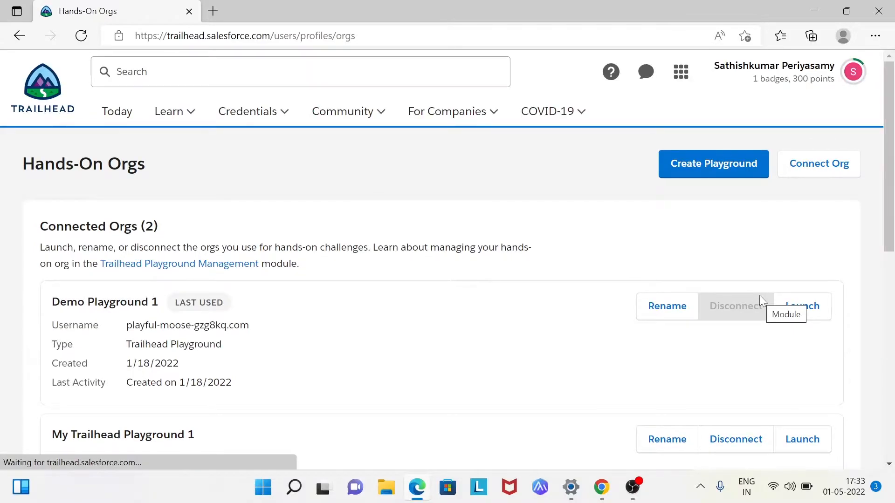
{"action": "left_click", "coordinate": [792, 308]}
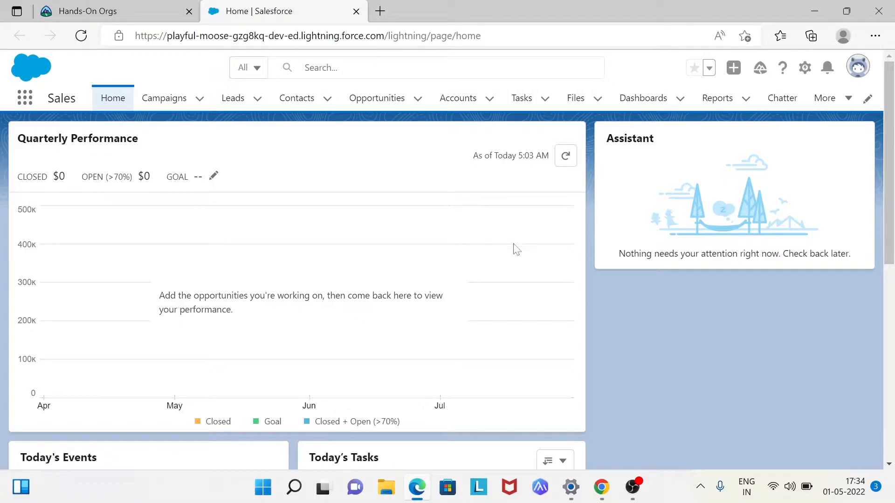
{"action": "left_click", "coordinate": [806, 67]}
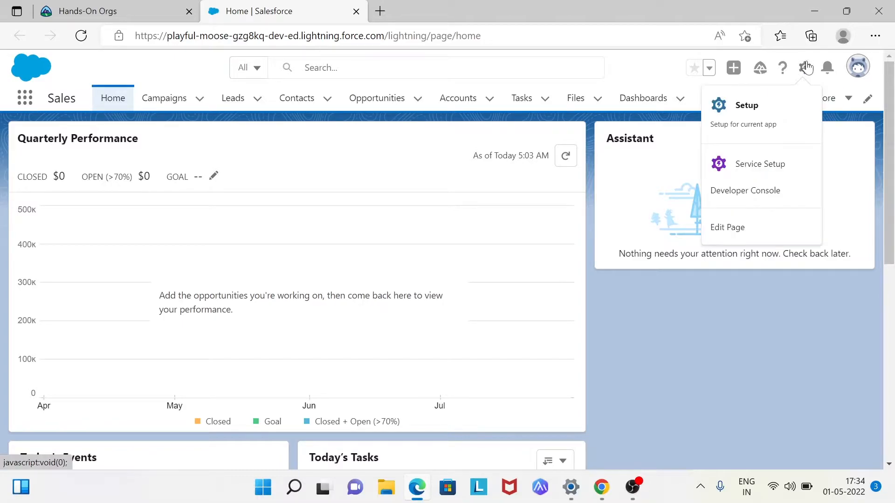
{"action": "left_click", "coordinate": [779, 124]}
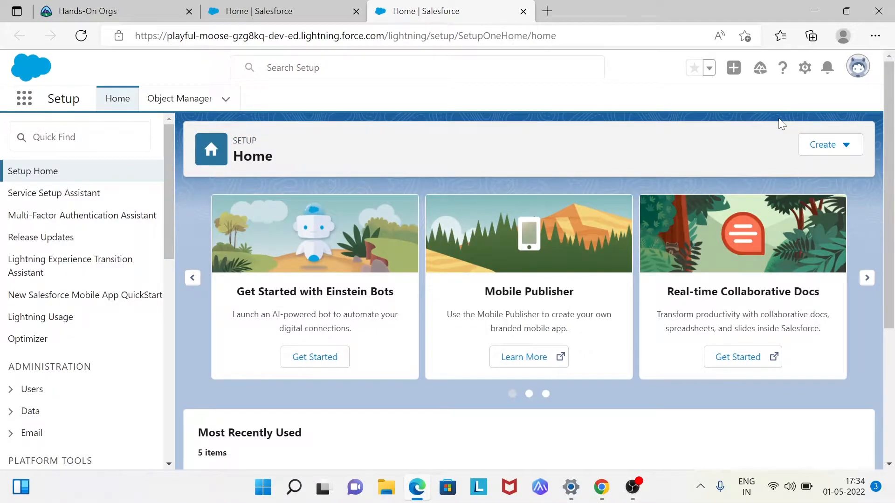
- Start creating a new custom object from the Object Manager
{"action": "left_click", "coordinate": [182, 108]}
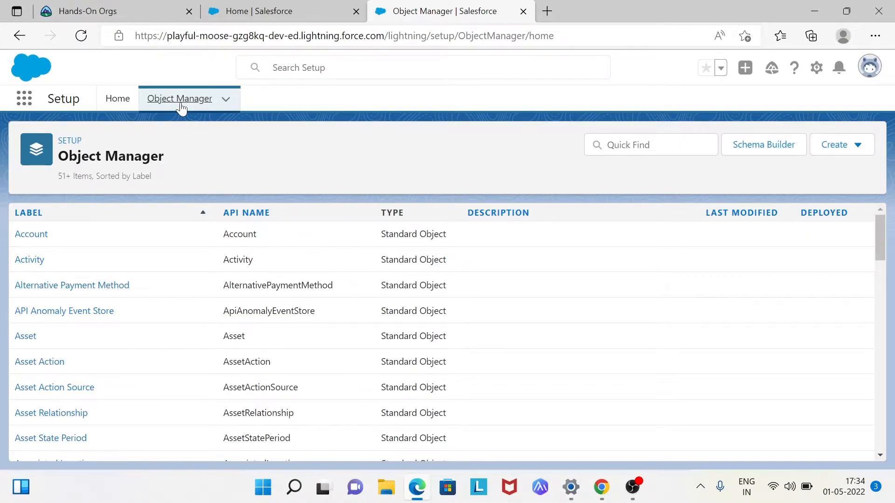
{"action": "scroll", "coordinate": [79, 283], "scroll_direction": "down", "scroll_amount": 1}
{"action": "scroll", "coordinate": [82, 284], "scroll_direction": "up", "scroll_amount": 1}
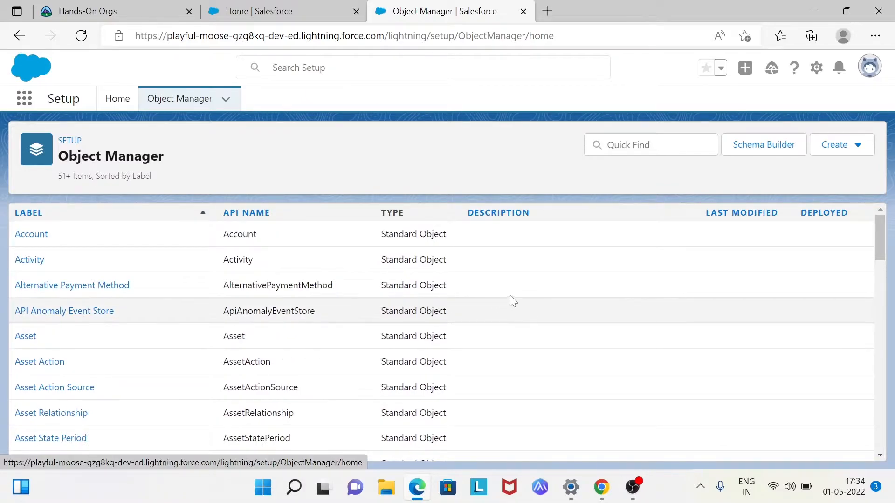
{"action": "left_click", "coordinate": [846, 151]}
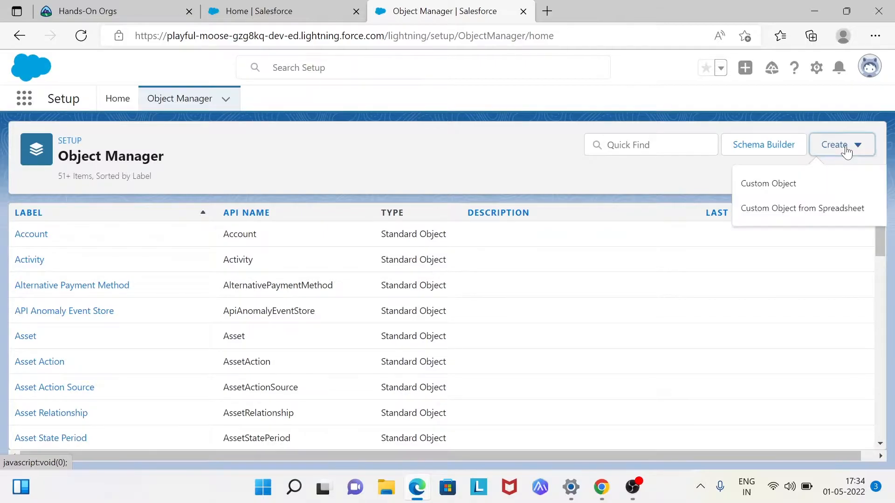
{"action": "left_click", "coordinate": [768, 182]}
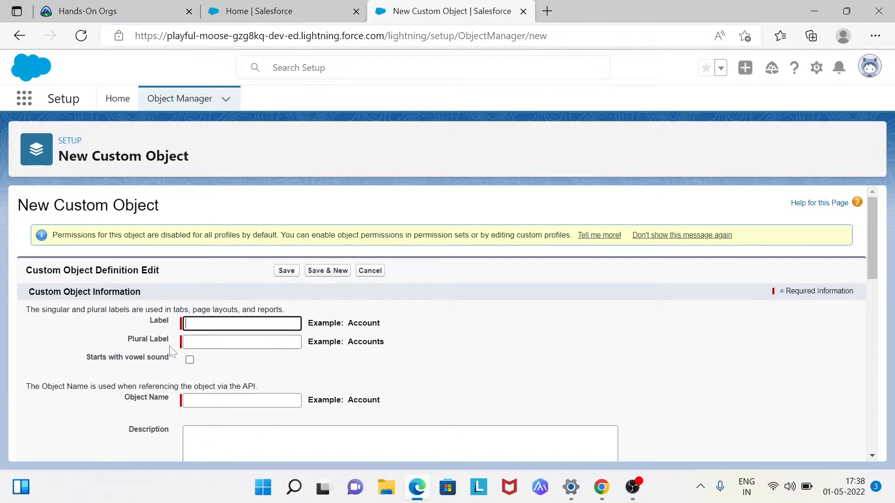
- Set the custom object's label to "Employee" and its plural label to "Employees"
{"action": "left_click", "coordinate": [195, 323]}
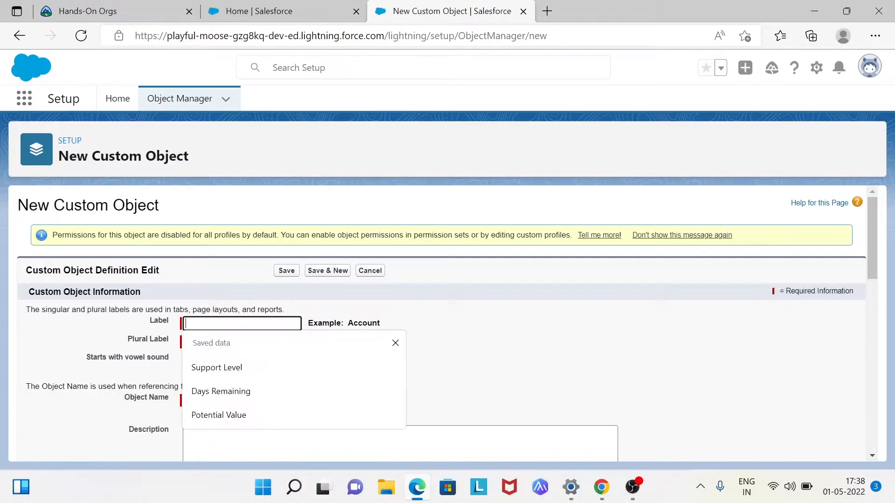
{"action": "left_click", "coordinate": [395, 343]}
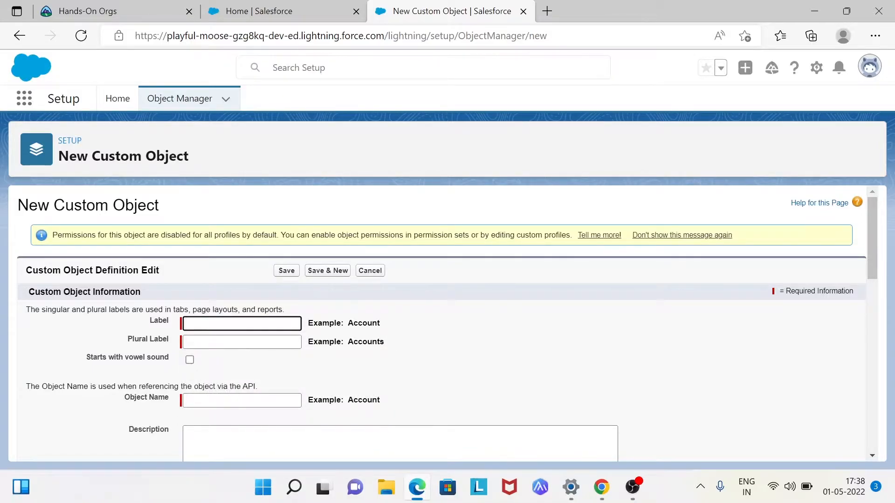
{"action": "type", "text": "Employee"}
{"action": "left_click", "coordinate": [242, 369]}
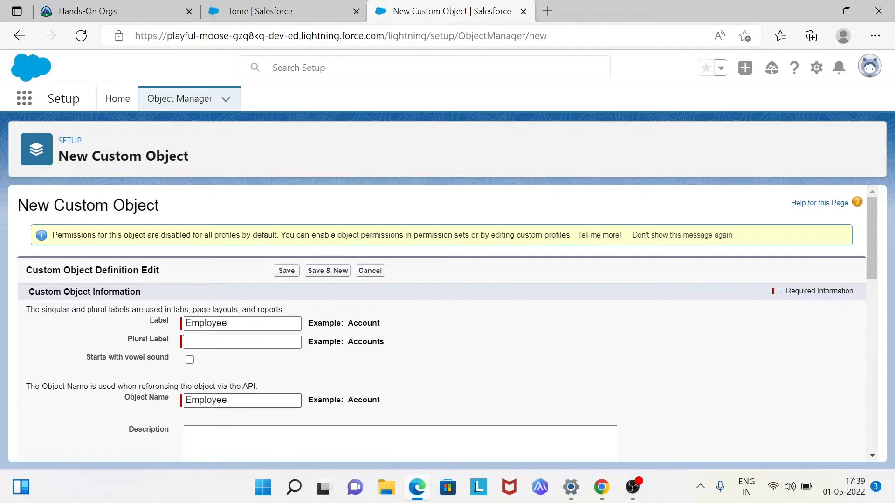
{"action": "left_click", "coordinate": [213, 343]}
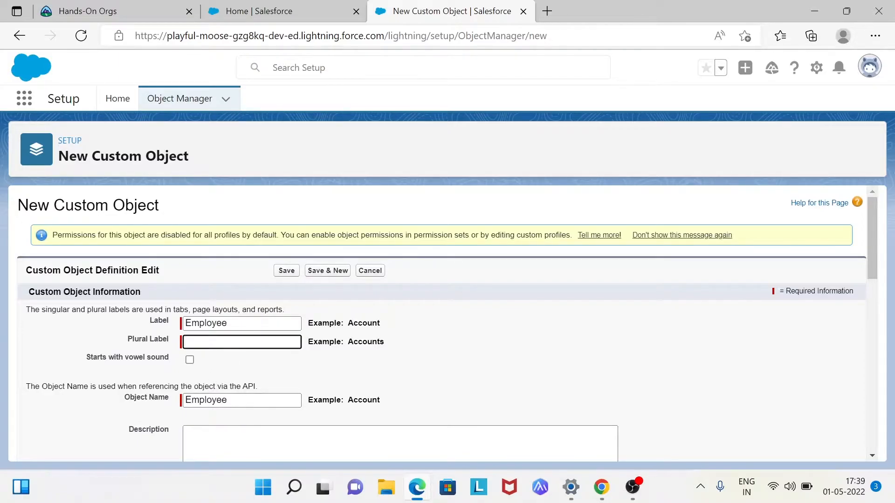
{"action": "type", "text": "Employees"}
{"action": "left_click", "coordinate": [228, 366]}
- Enter "To store employee details" as the custom object's description
{"action": "scroll", "coordinate": [229, 366], "scroll_direction": "down", "scroll_amount": 1}
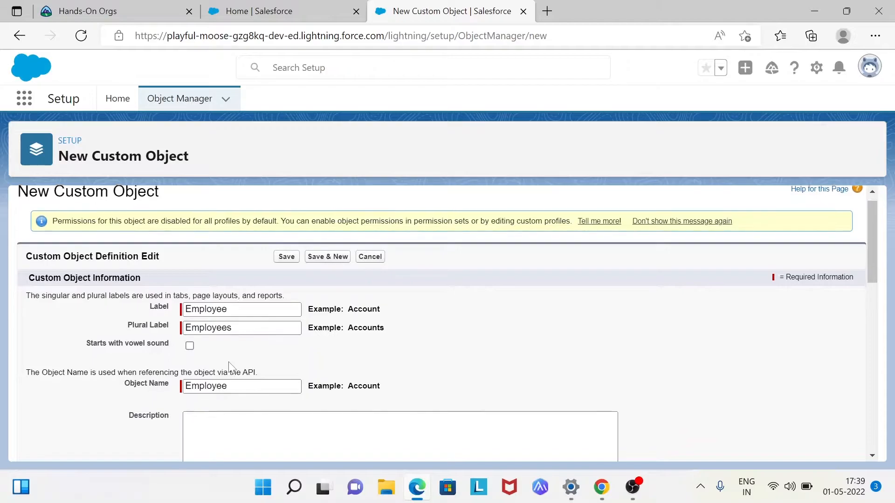
{"action": "scroll", "coordinate": [229, 365], "scroll_direction": "down", "scroll_amount": 2}
{"action": "left_click", "coordinate": [231, 368]}
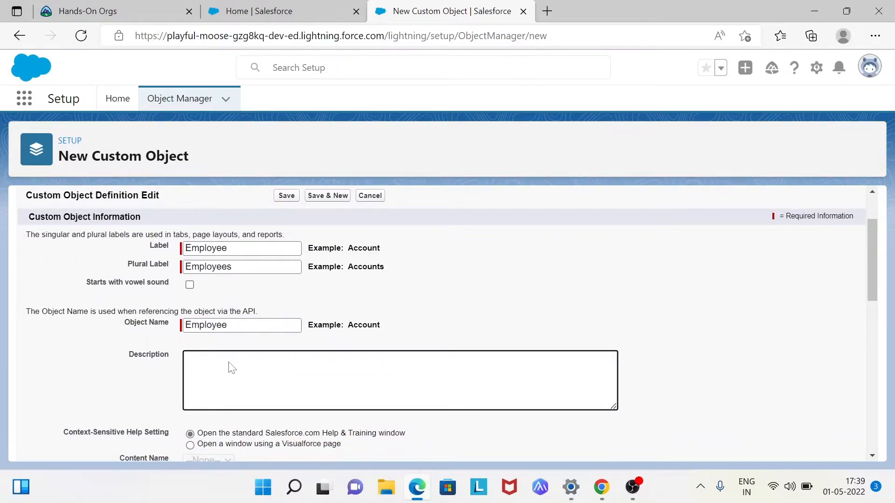
{"action": "type", "text": "To store emplyee"}
{"action": "left_click", "coordinate": [231, 357]}
{"action": "type", "text": "details"}
{"action": "key", "text": "ctrl+a"}
{"action": "key", "text": "BackSpace"}
{"action": "type", "text": "To store employee details"}
- Set the deployment status to Deployed, allow search for the object's records, and save the custom object
{"action": "scroll", "coordinate": [441, 323], "scroll_direction": "down", "scroll_amount": 6}
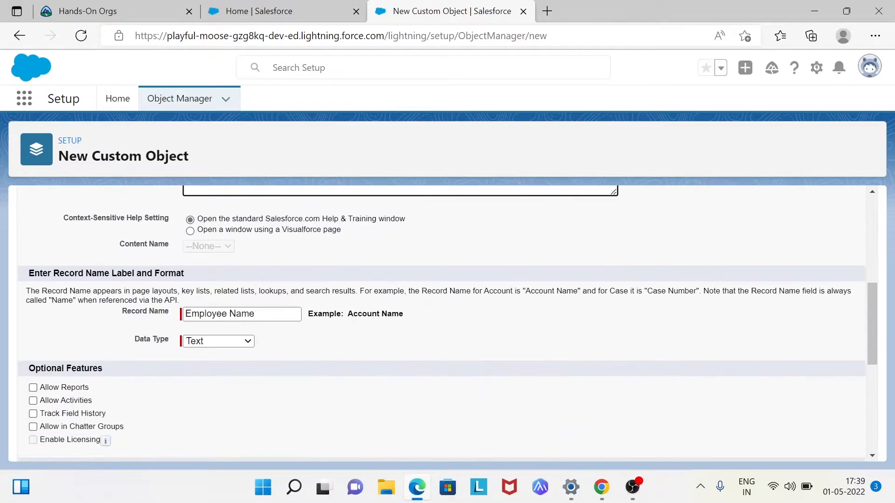
{"action": "scroll", "coordinate": [441, 323], "scroll_direction": "up", "scroll_amount": 2}
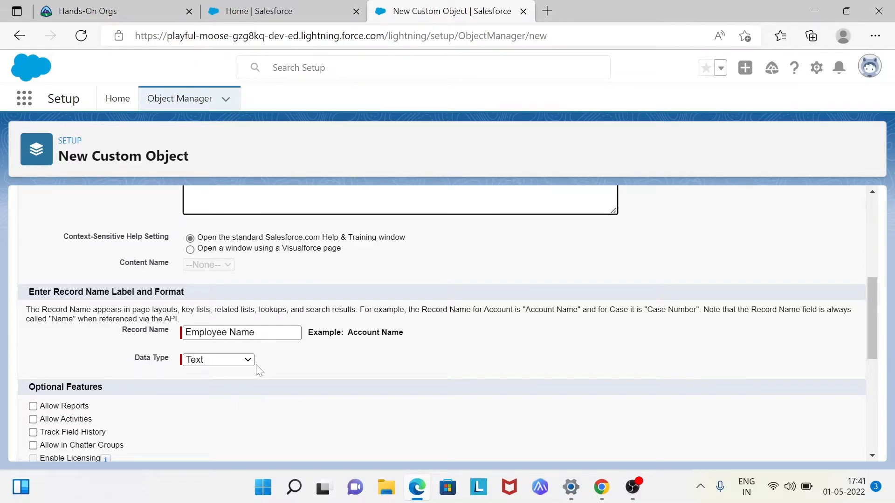
{"action": "scroll", "coordinate": [259, 371], "scroll_direction": "down", "scroll_amount": 2}
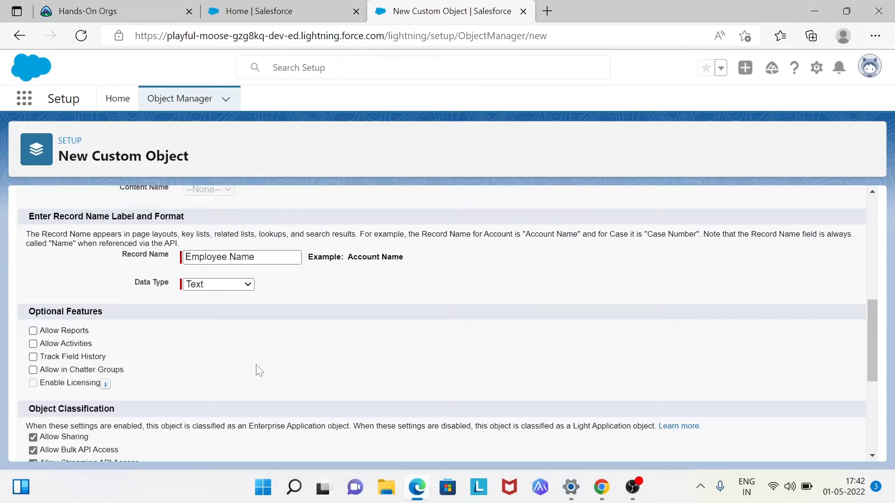
{"action": "scroll", "coordinate": [259, 371], "scroll_direction": "down", "scroll_amount": 5}
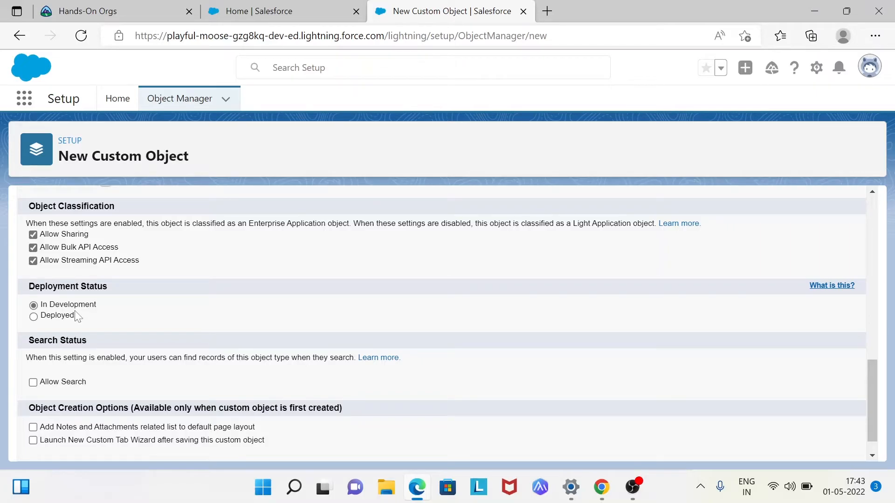
{"action": "left_click", "coordinate": [75, 317]}
{"action": "scroll", "coordinate": [114, 320], "scroll_direction": "down", "scroll_amount": 1}
{"action": "left_click", "coordinate": [32, 354]}
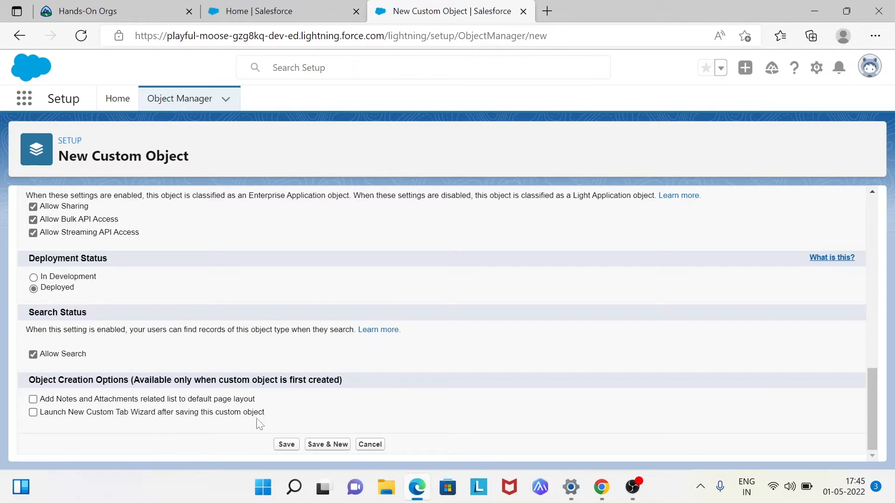
{"action": "left_click", "coordinate": [279, 450]}
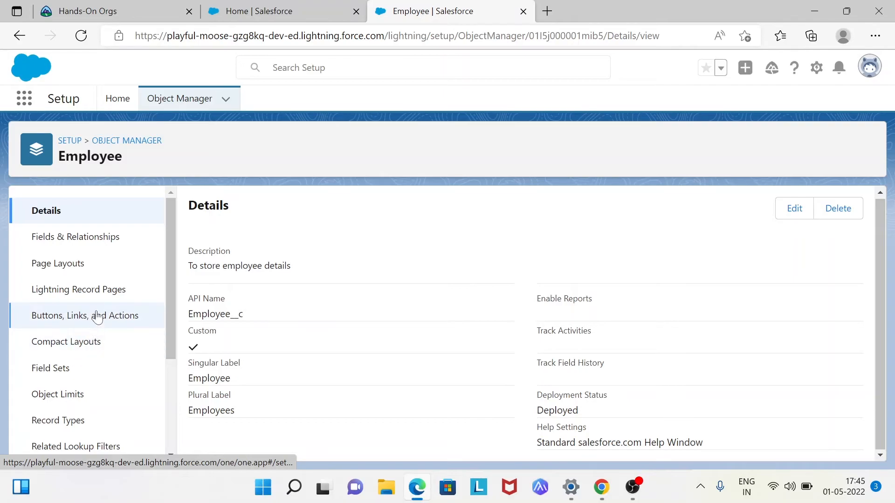
- Open the Employee object's Fields & Relationships
{"action": "left_click", "coordinate": [114, 246]}
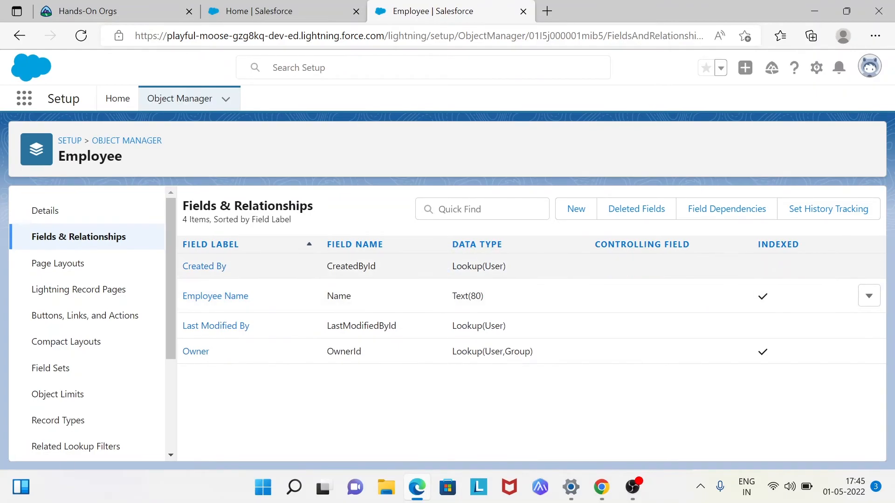